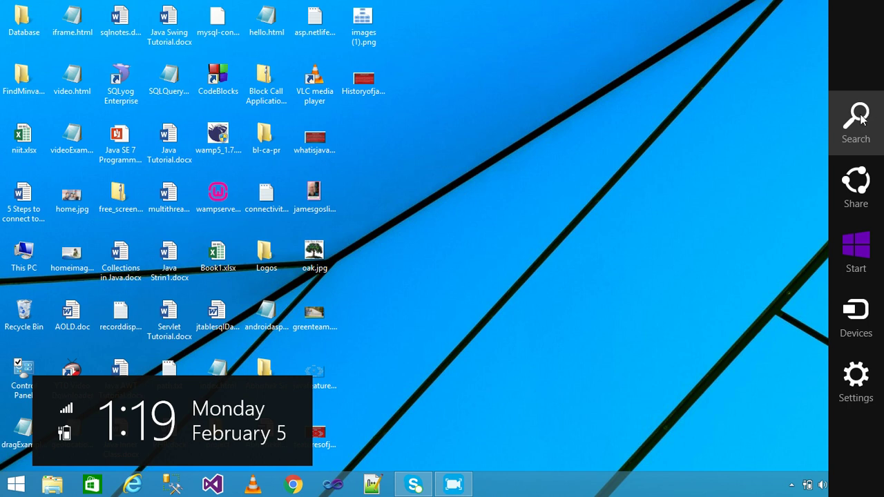
Step: Open Command Prompt, run javac to check whether the Java compiler is available, and close the window
left_click(858, 121)
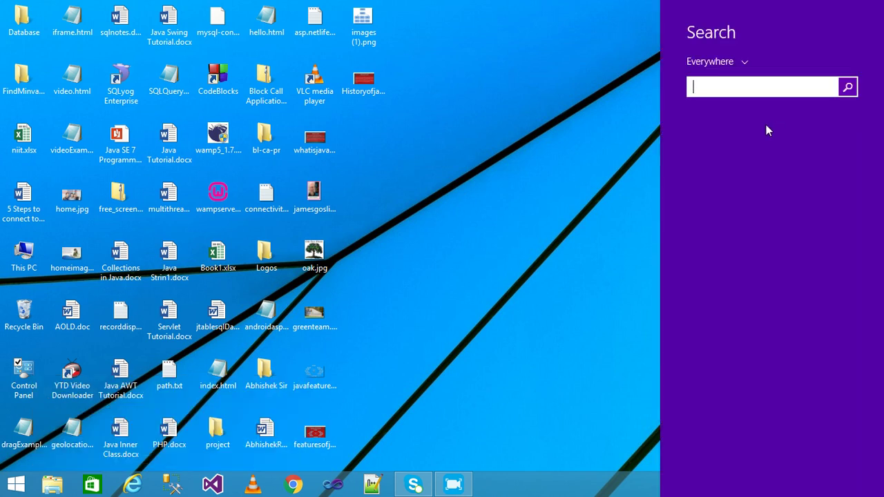
type("command")
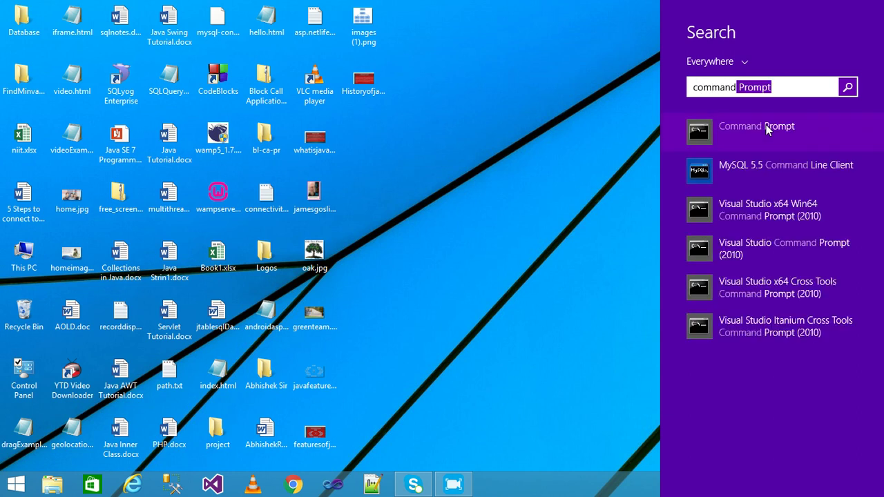
left_click(745, 133)
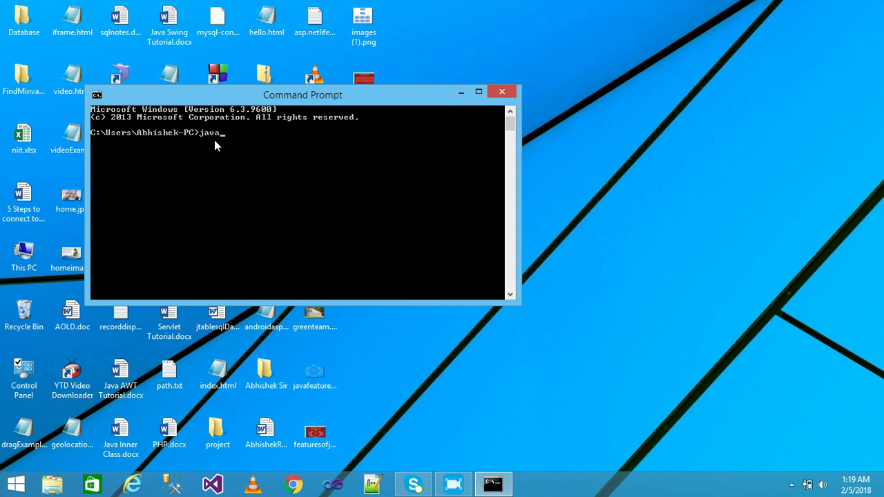
key("Return")
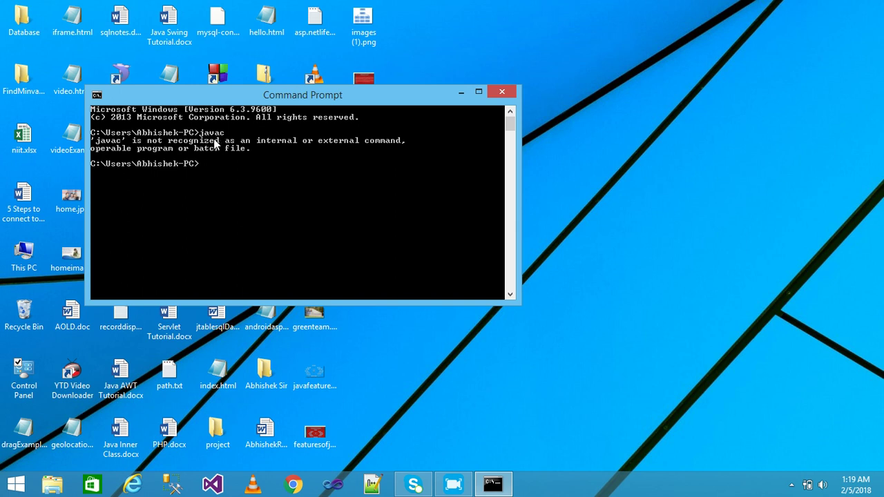
left_click(497, 91)
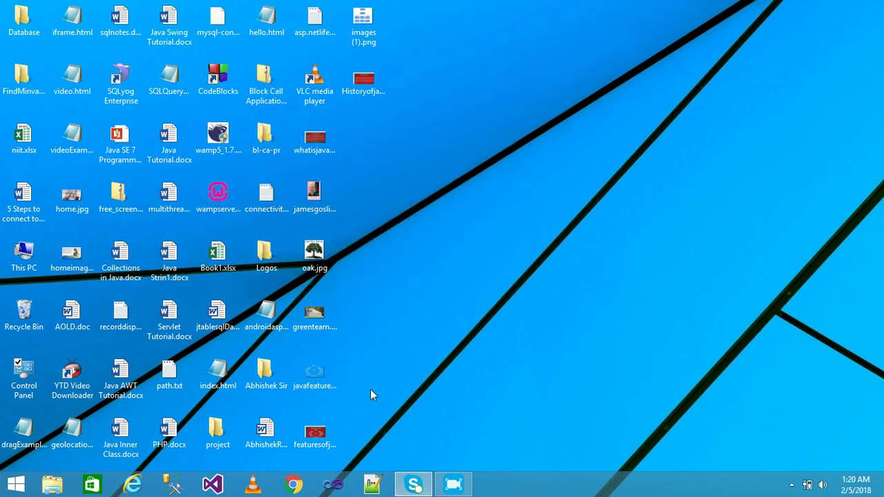
Step: Switch to Chrome and open google.com
left_click(293, 485)
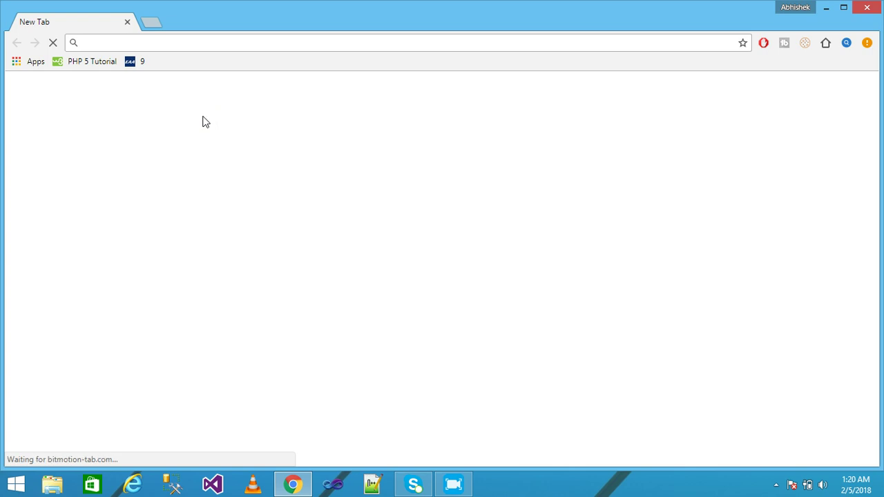
left_click(113, 42)
type("google.com")
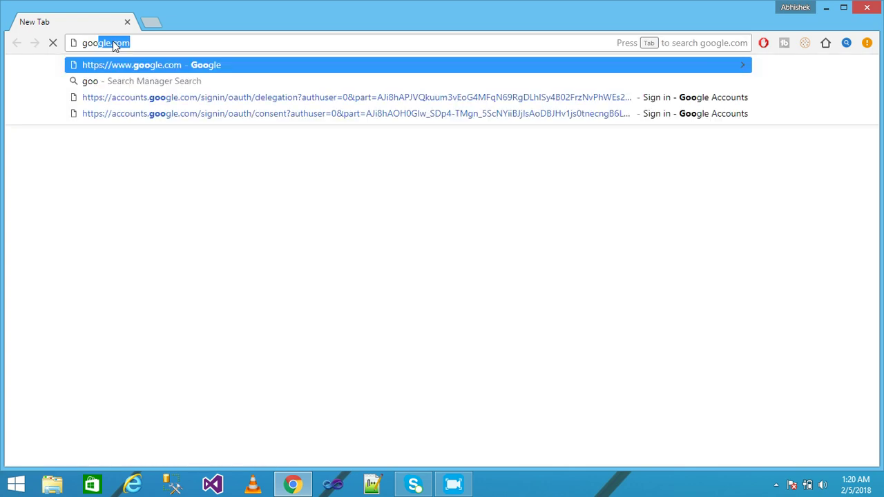
key("Return")
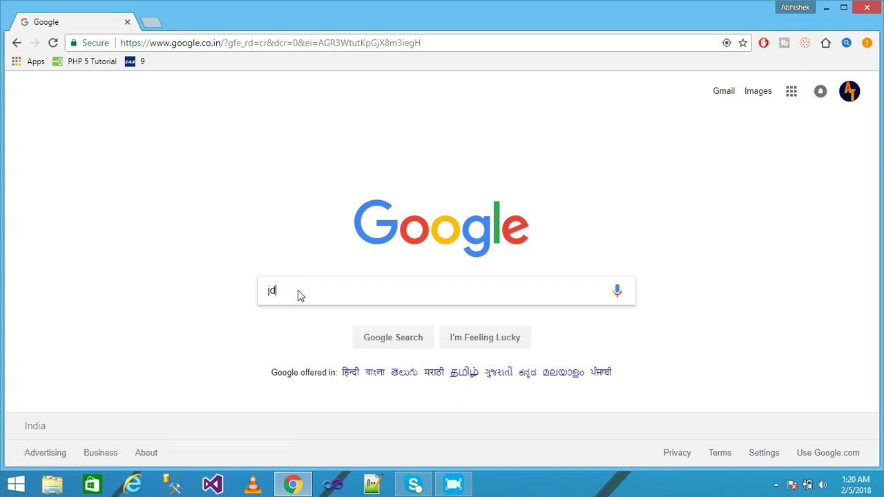
Step: Search for "jdk 8 download" and open Oracle's Java SE Development Kit 8 downloads page
type("k d")
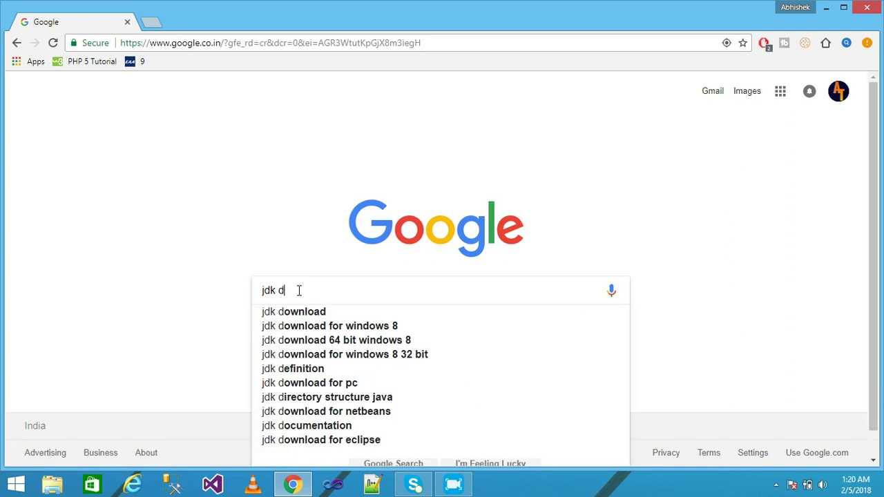
key("BackSpace")
key("Down")
key("Return")
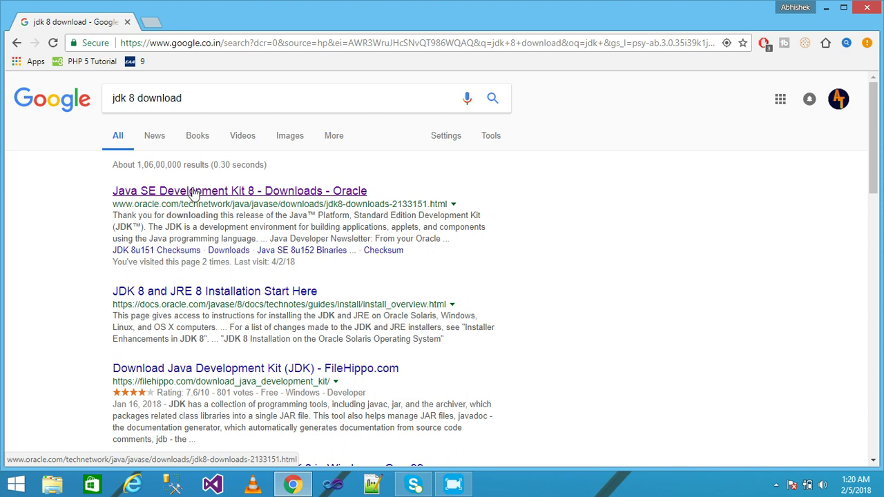
left_click(194, 192)
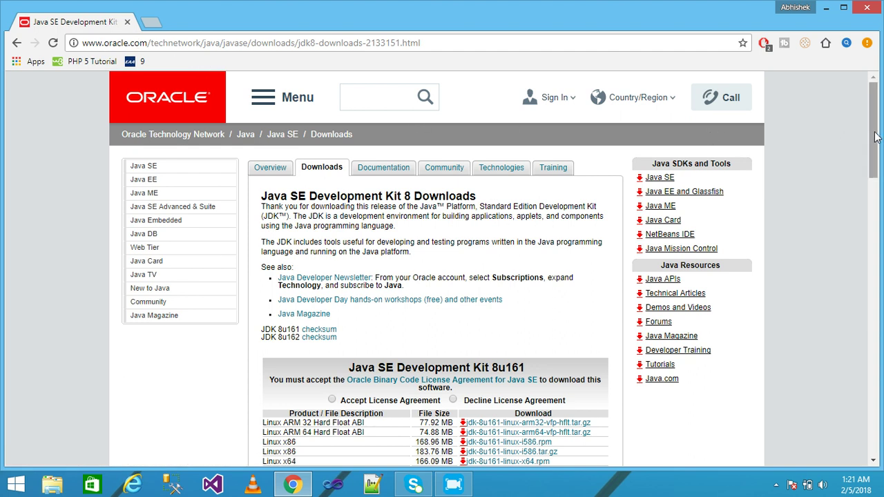
Step: Accept the license agreement for Java SE Development Kit 8u162 and start downloading jdk-8u162-windows-x64.exe to the default folder
left_click_drag(875, 136, 879, 197)
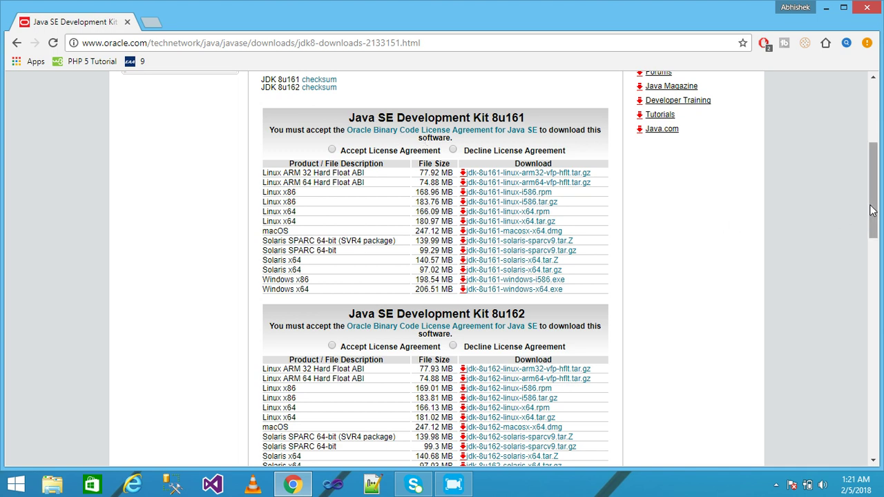
left_click_drag(872, 209, 879, 242)
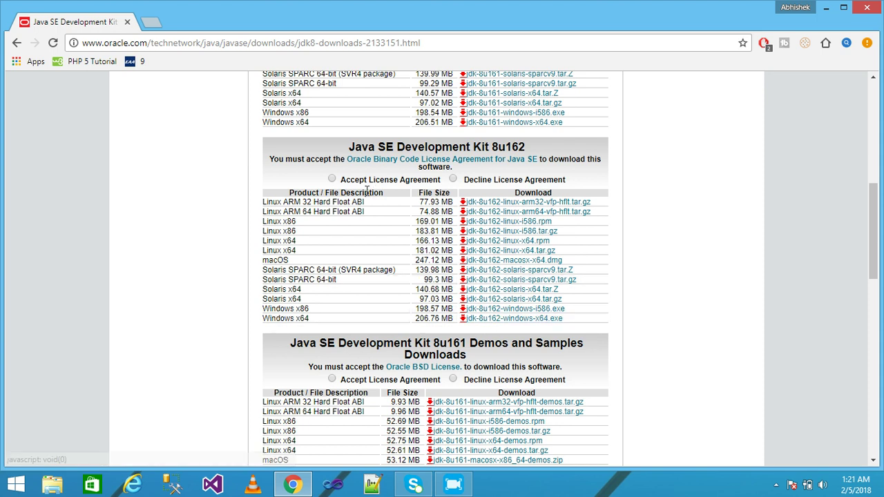
left_click(332, 179)
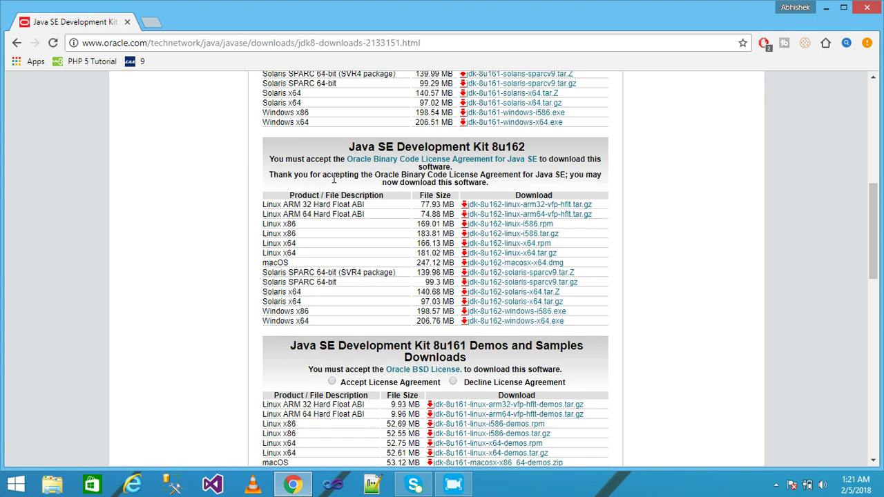
left_click(510, 321)
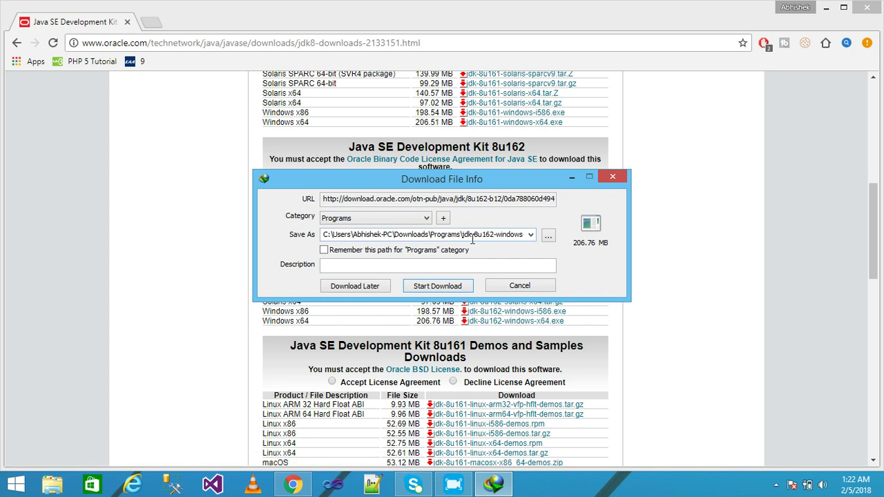
left_click(449, 292)
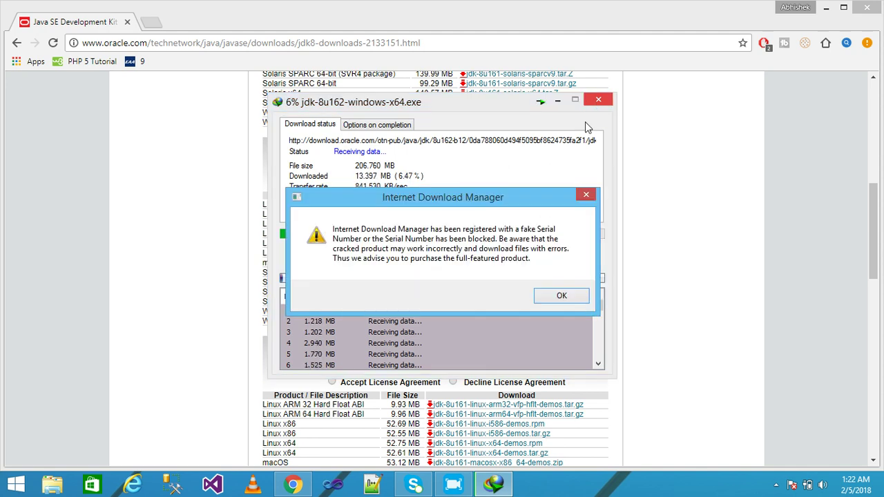
Step: Dismiss the download manager's warning, and close the download progress window and the browser
left_click(585, 195)
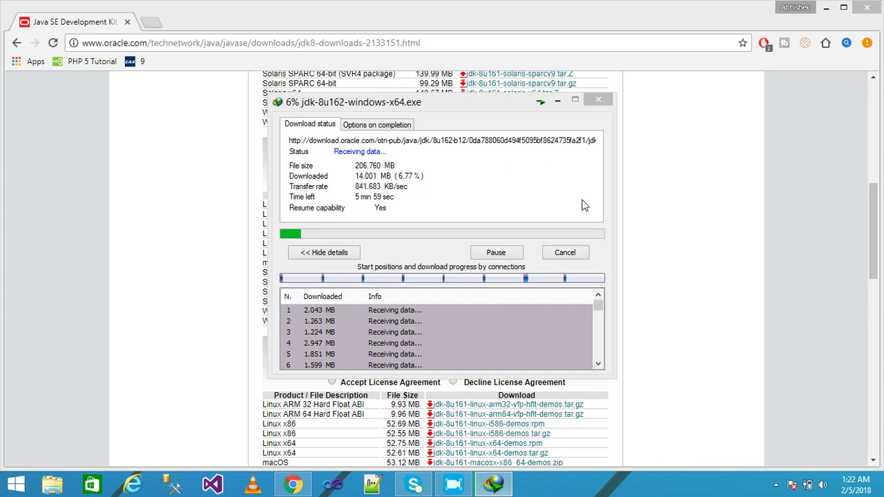
left_click(597, 102)
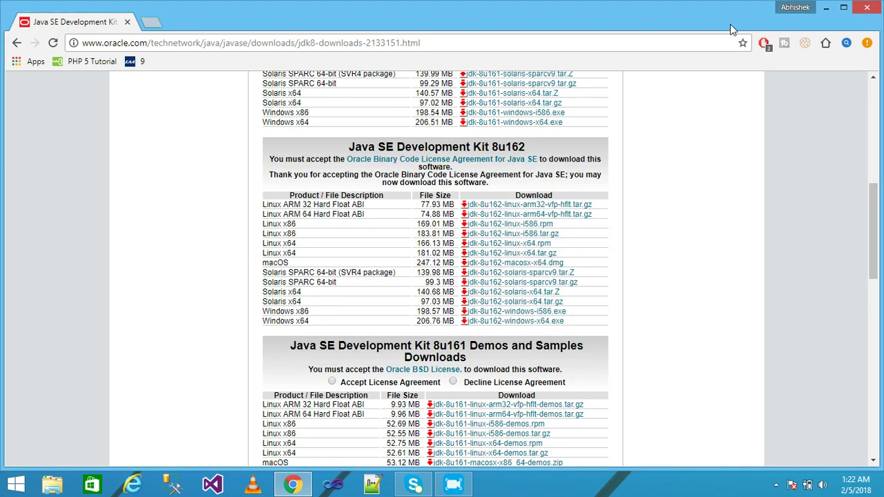
left_click(866, 7)
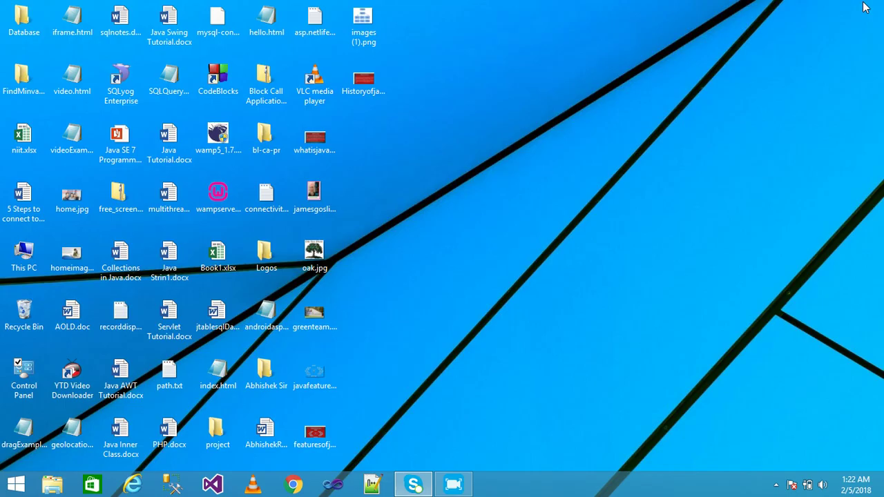
Step: Open the Programs folder inside Downloads from This PC
left_click(24, 200)
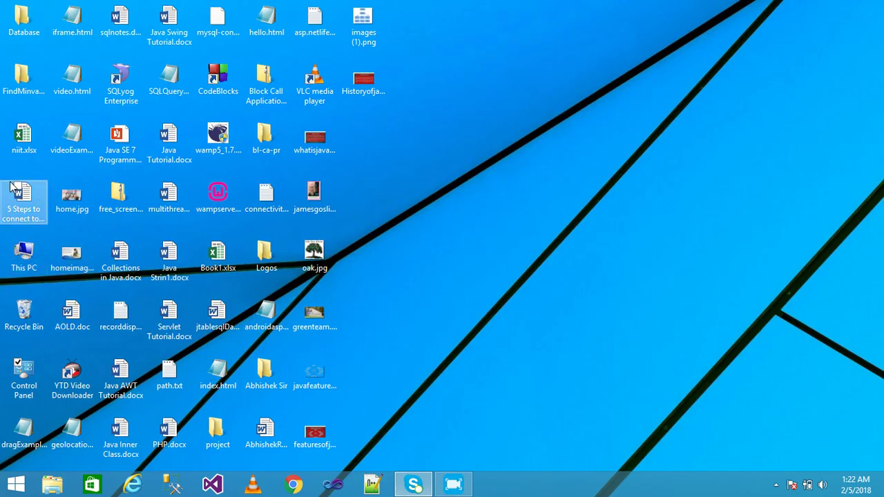
left_click(26, 255)
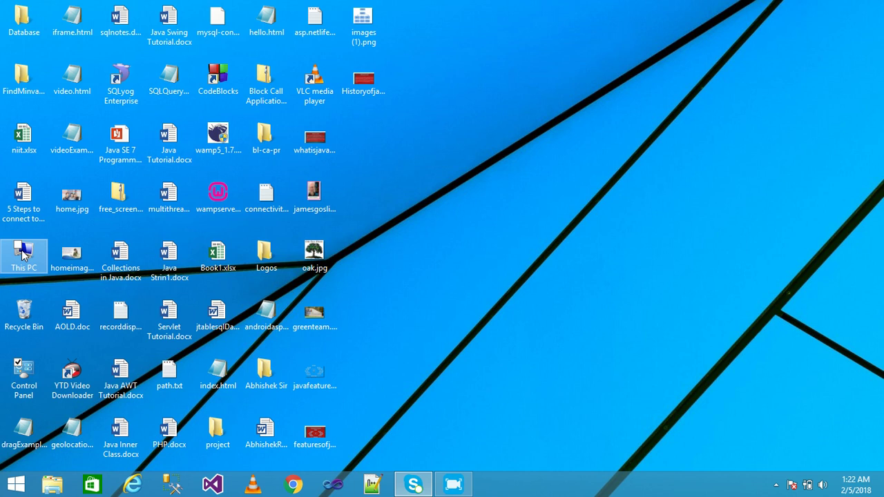
right_click(23, 254)
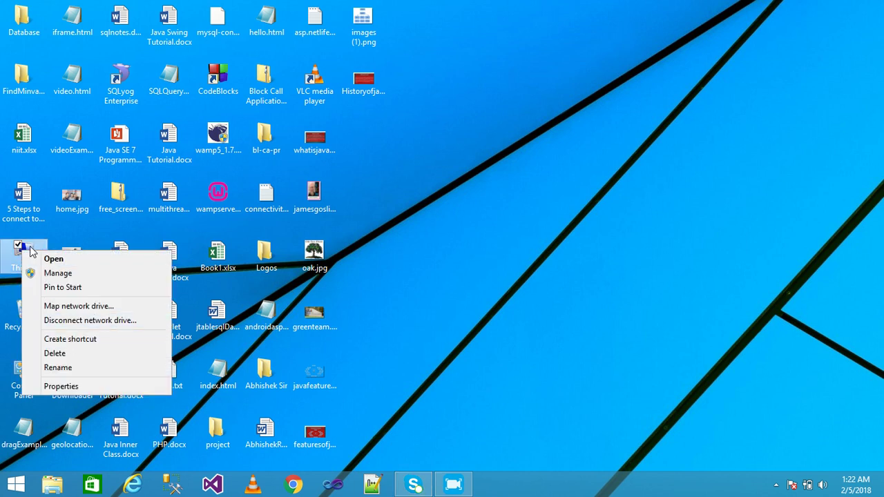
left_click(30, 251)
double_click(30, 250)
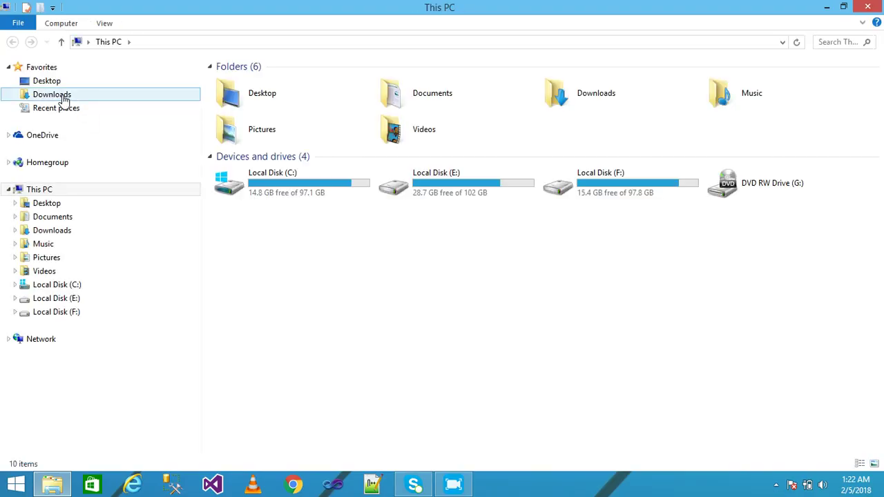
left_click(61, 96)
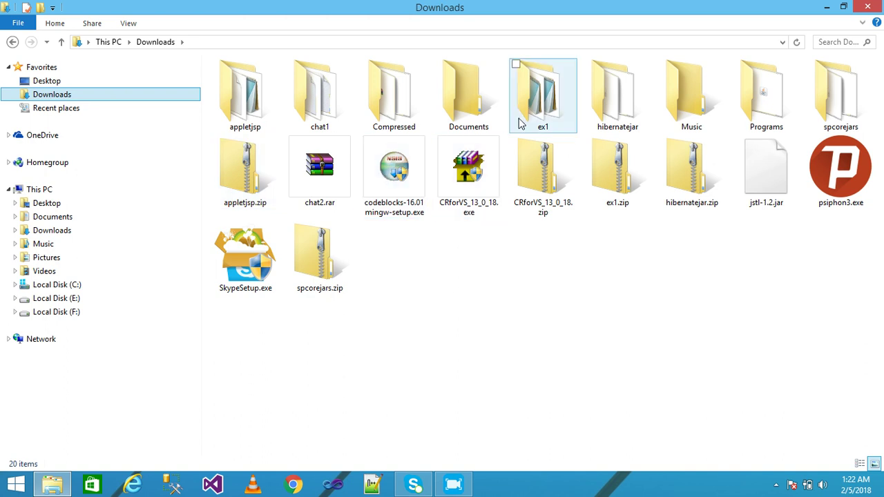
double_click(764, 104)
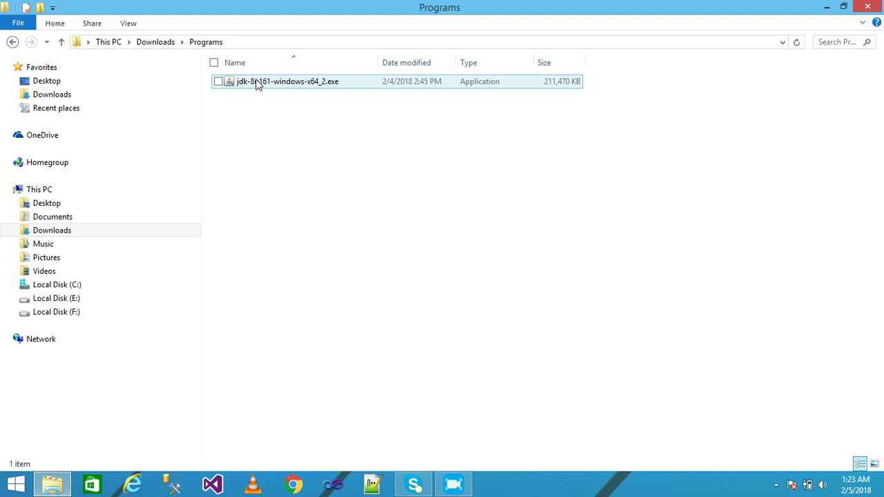
Step: Run jdk-8u161-windows-x64_2.exe and install the JDK with the default features to C:\Program Files\Java\jdk1.8.0_161\
double_click(257, 83)
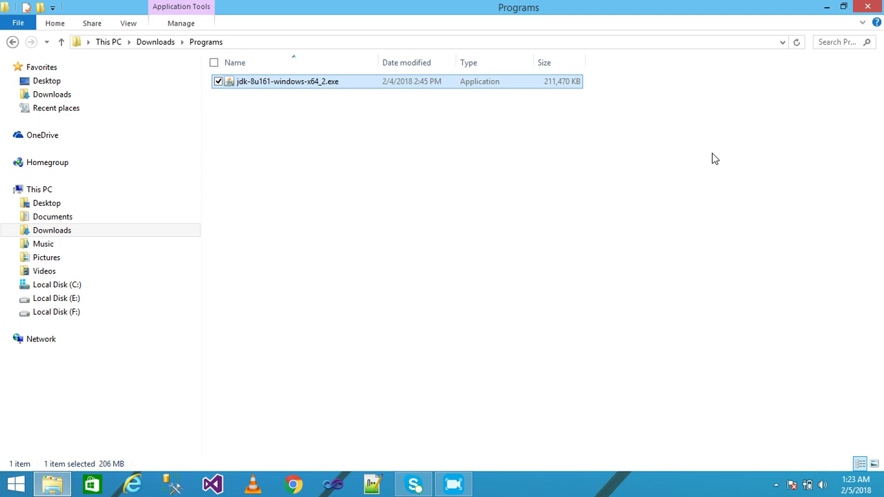
left_click(827, 8)
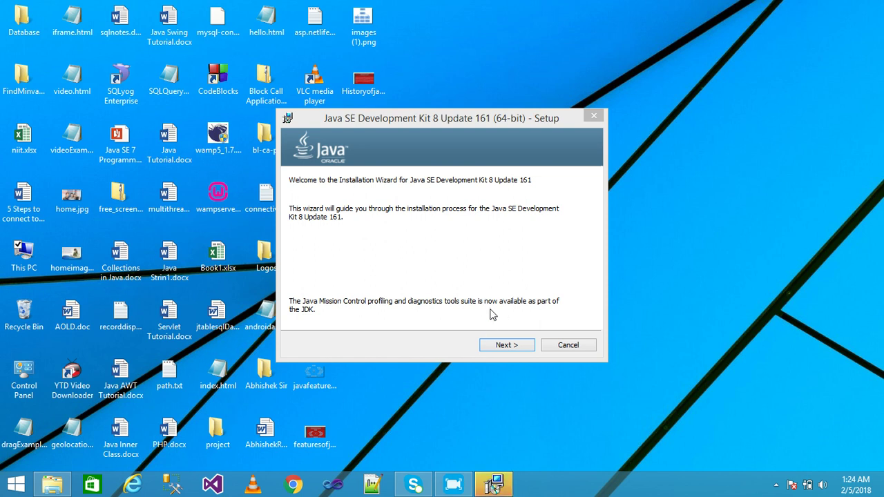
left_click(504, 348)
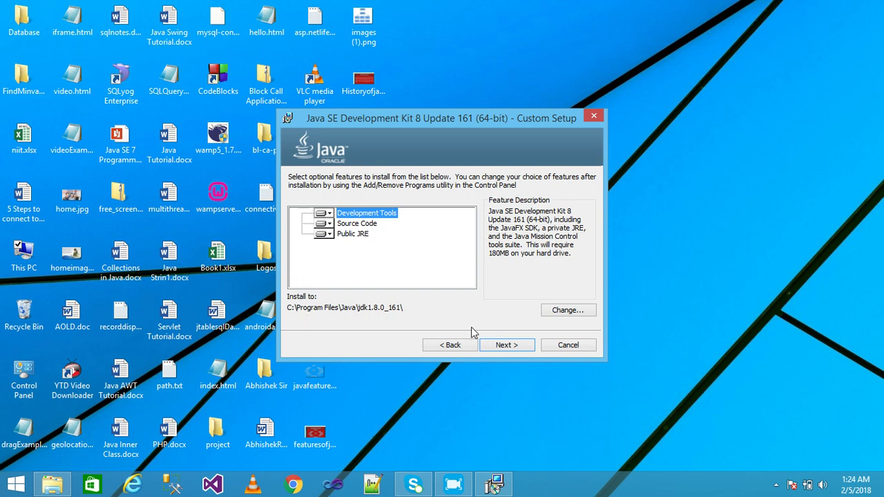
left_click(510, 345)
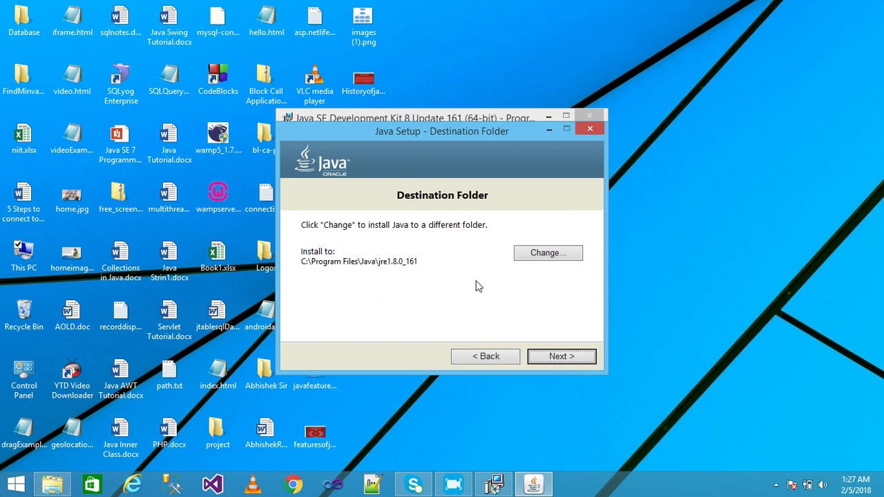
Step: Install the Java runtime to the default folder C:\Program Files\Java\jre1.8.0_161 and close the completed JDK setup
left_click(555, 361)
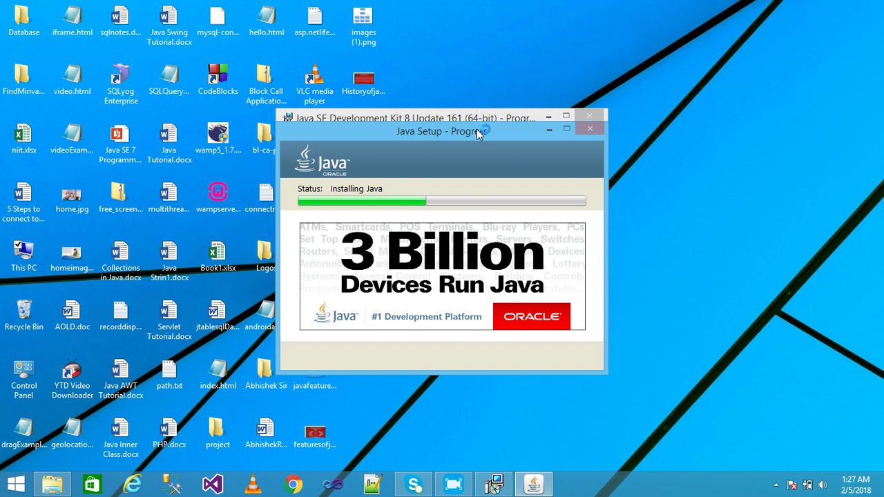
left_click_drag(476, 131, 551, 199)
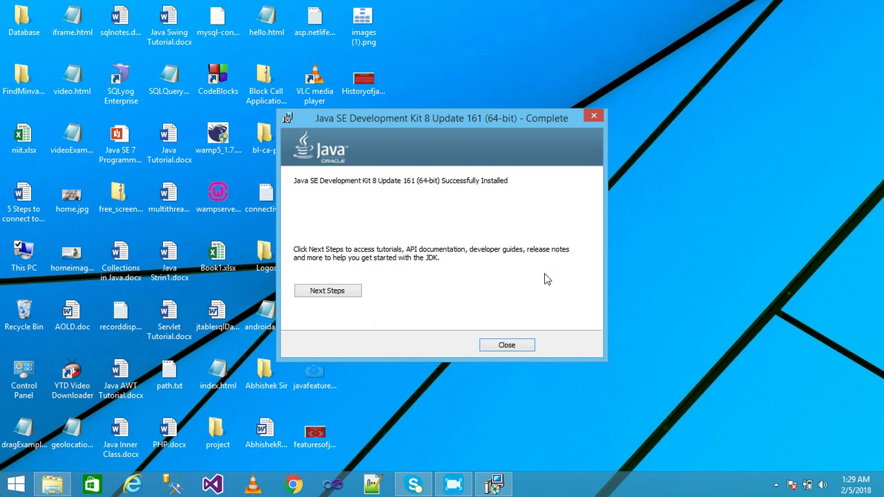
left_click(516, 347)
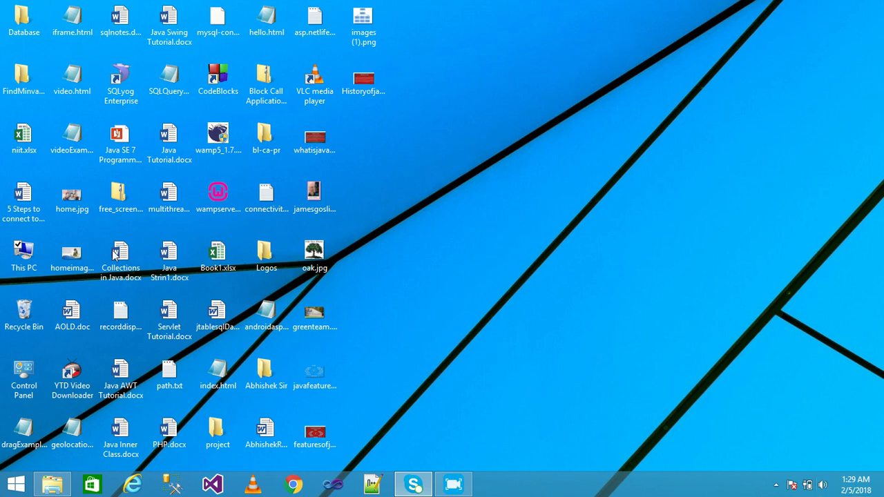
Step: Open the Java folder inside Program Files on Local Disk (C:) from This PC
left_click(28, 259)
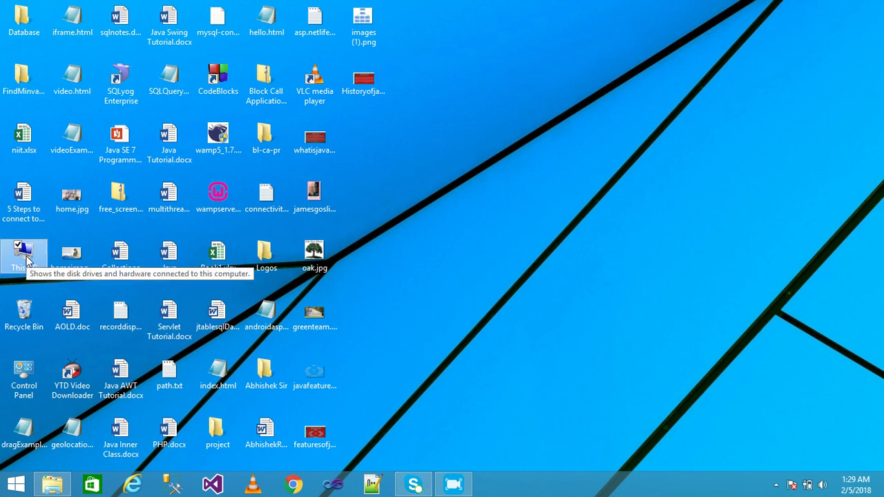
left_click(27, 259)
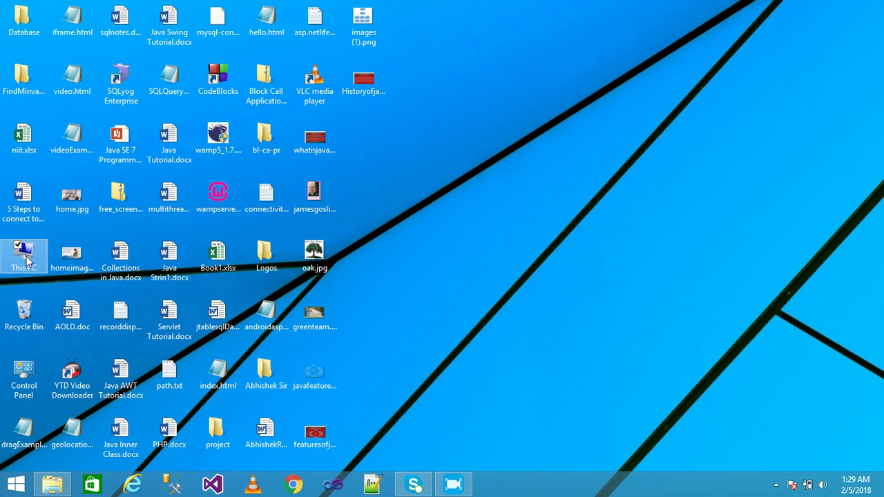
double_click(28, 259)
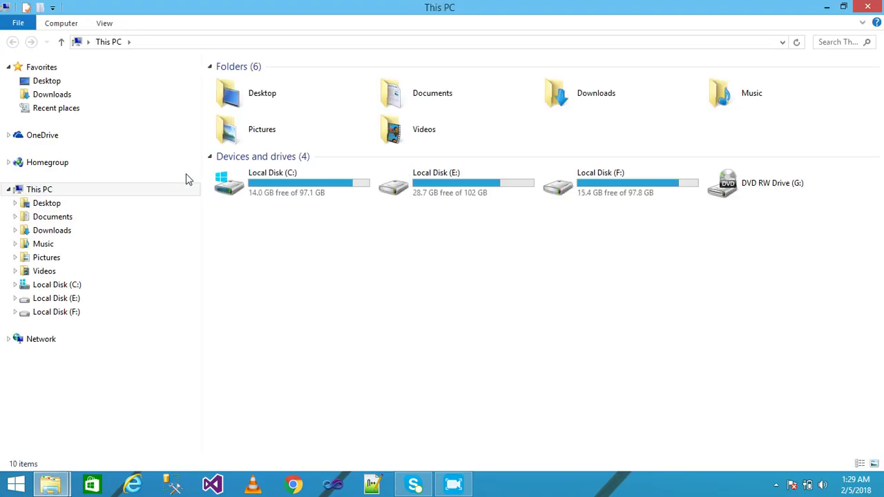
double_click(291, 185)
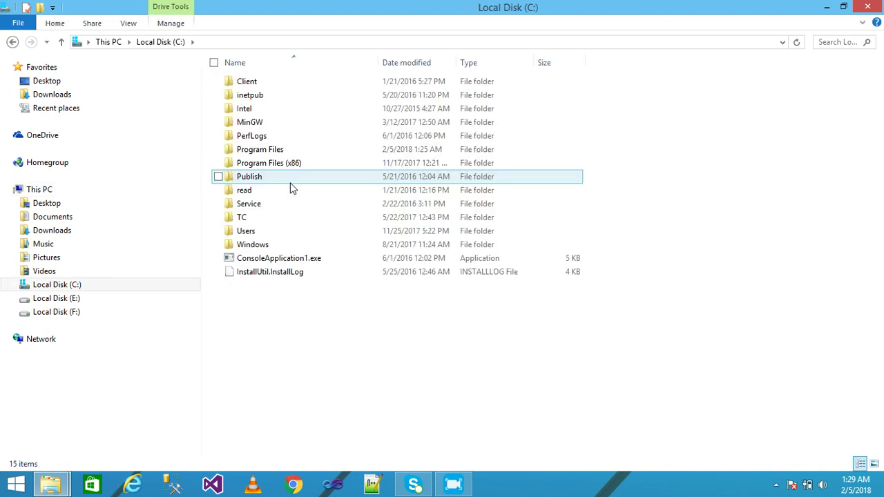
double_click(269, 153)
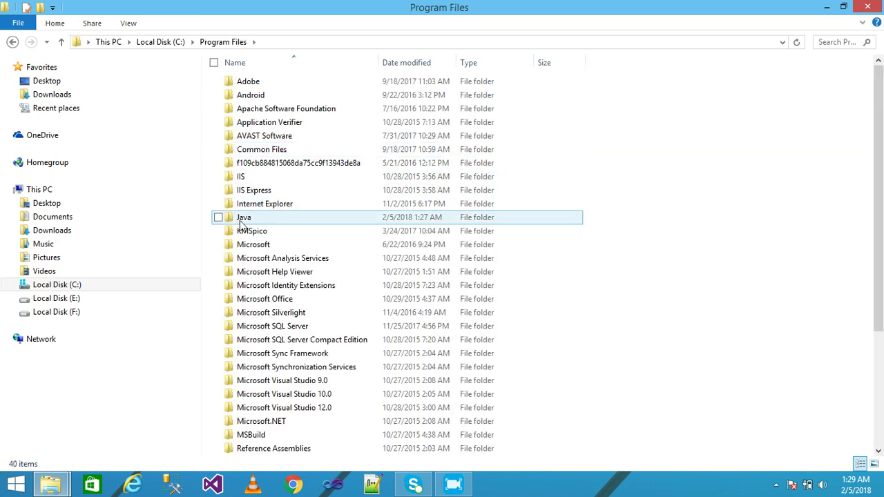
double_click(245, 217)
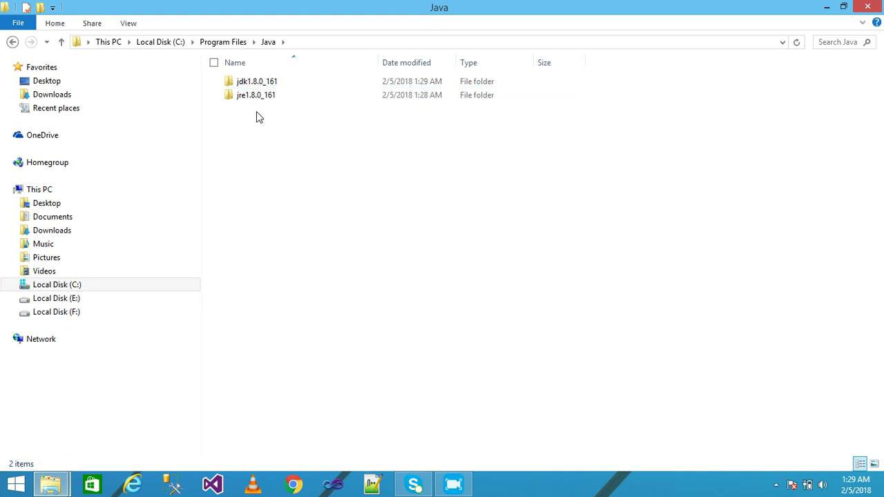
Step: Open the bin folder of jdk1.8.0_161, copy its full folder path, and close the window
double_click(252, 81)
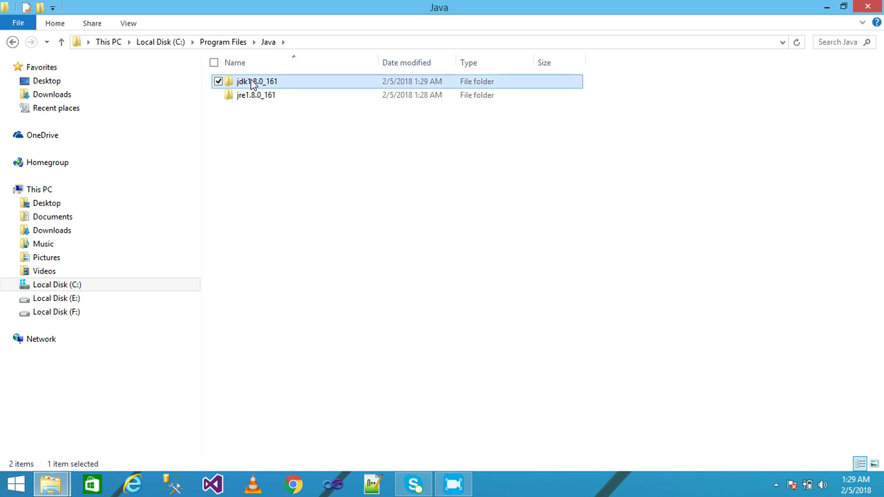
double_click(252, 81)
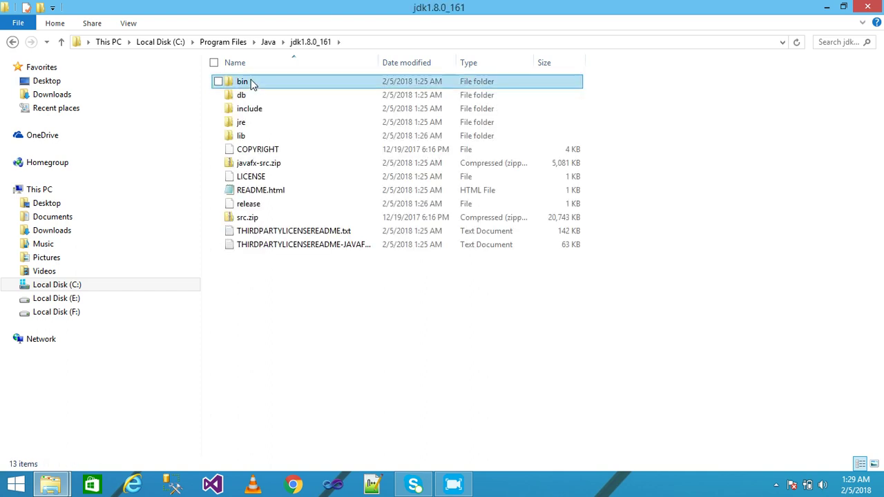
left_click(376, 41)
key("ctrl+c")
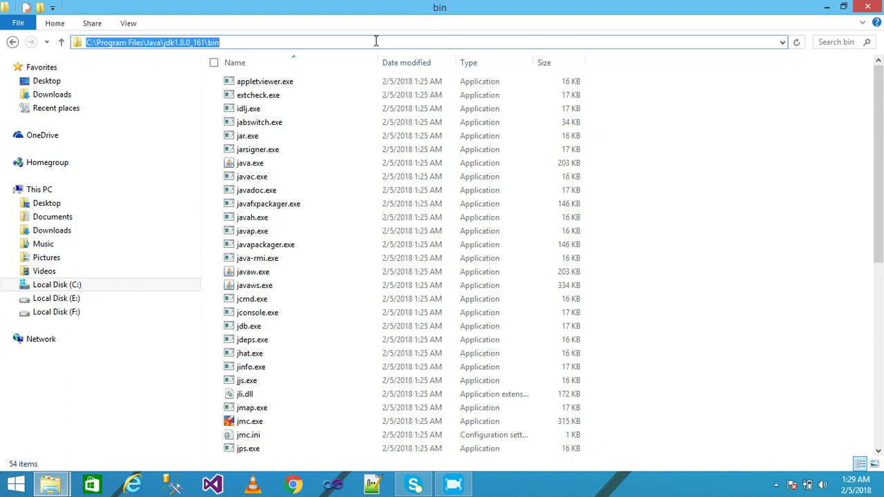
left_click(863, 8)
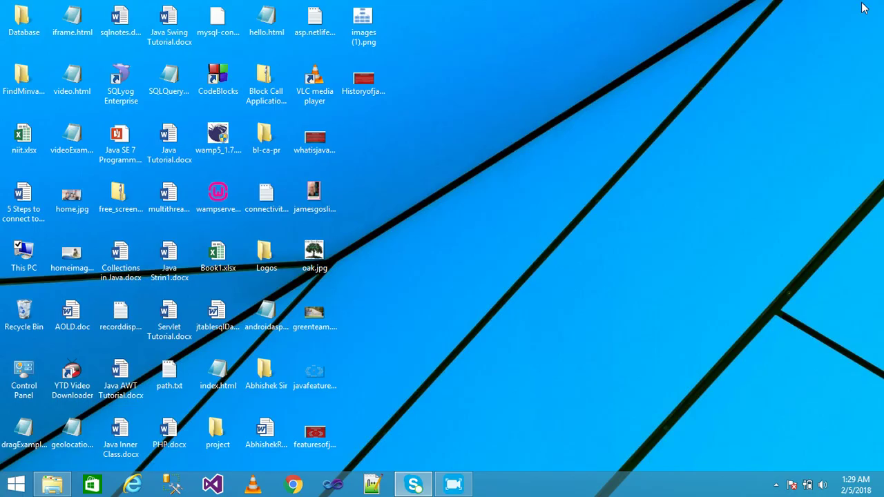
Step: Open the Environment Variables dialog through the advanced system settings of This PC
right_click(29, 258)
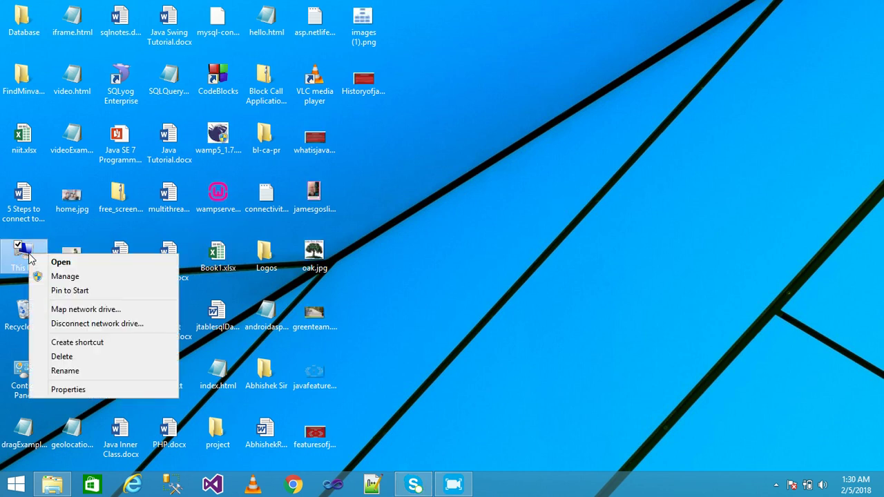
left_click(102, 392)
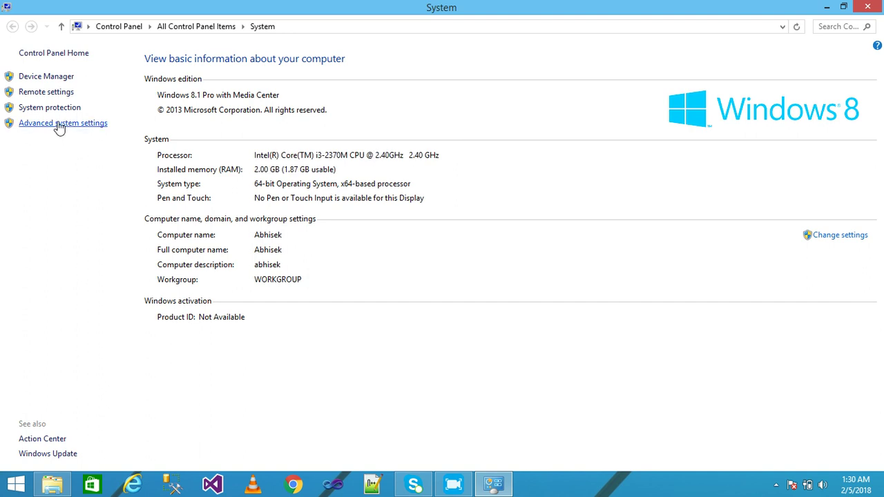
left_click(60, 125)
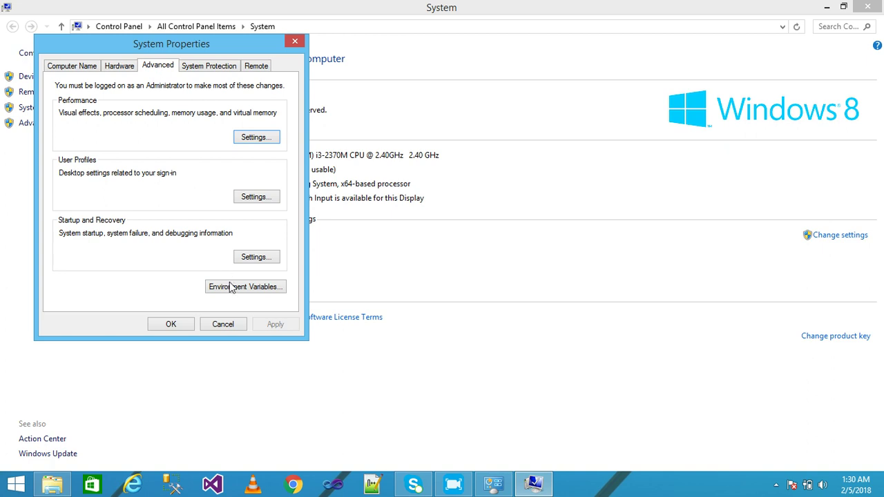
left_click(254, 288)
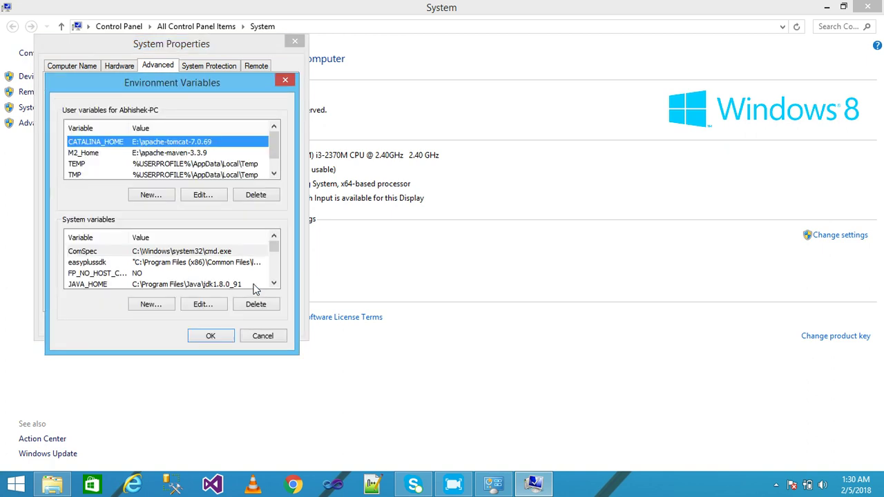
Step: Insert the copied path C:\Program Files\Java\jdk1.8.0_161\bin followed by a semicolon at the start of the PATH system variable's value
double_click(274, 284)
left_click(275, 283)
double_click(274, 283)
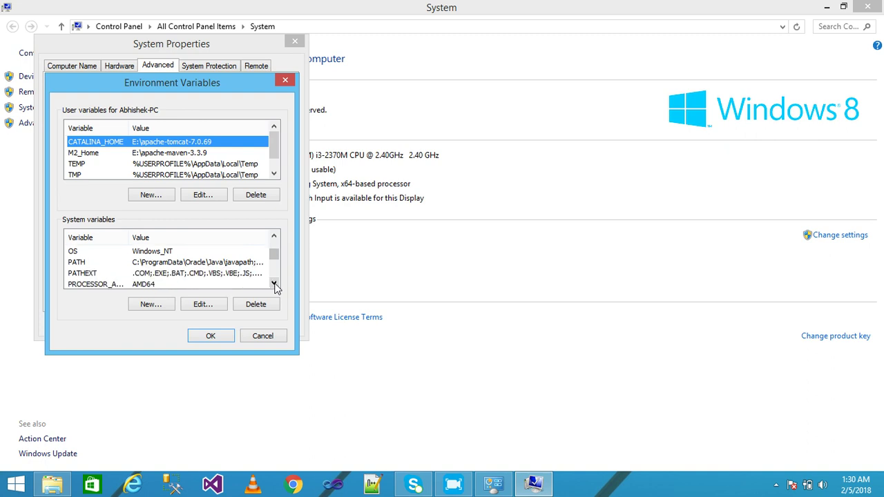
left_click(153, 264)
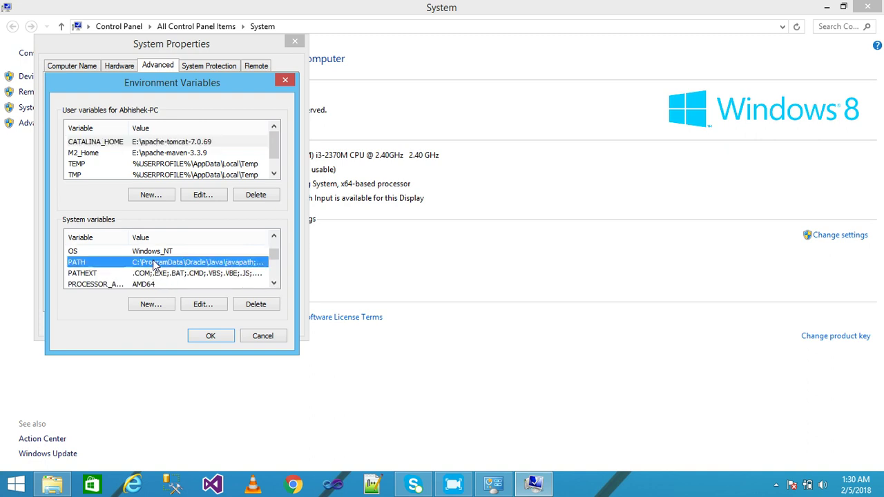
left_click(199, 308)
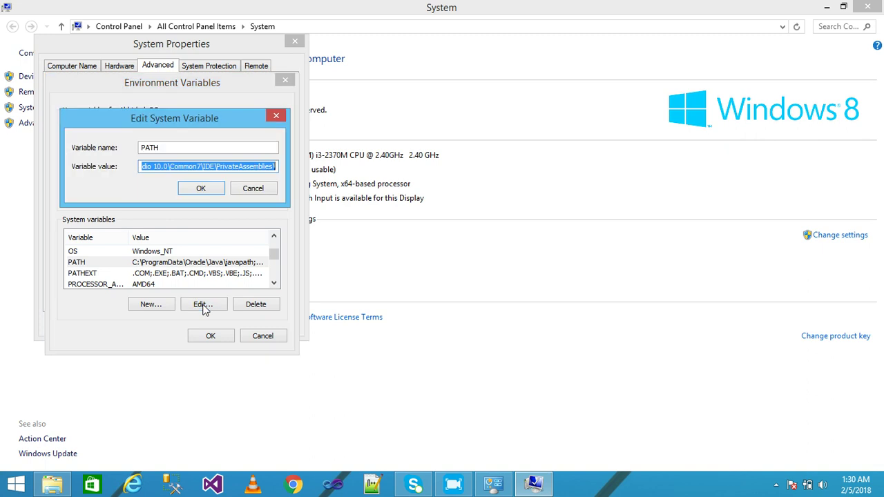
left_click(221, 165)
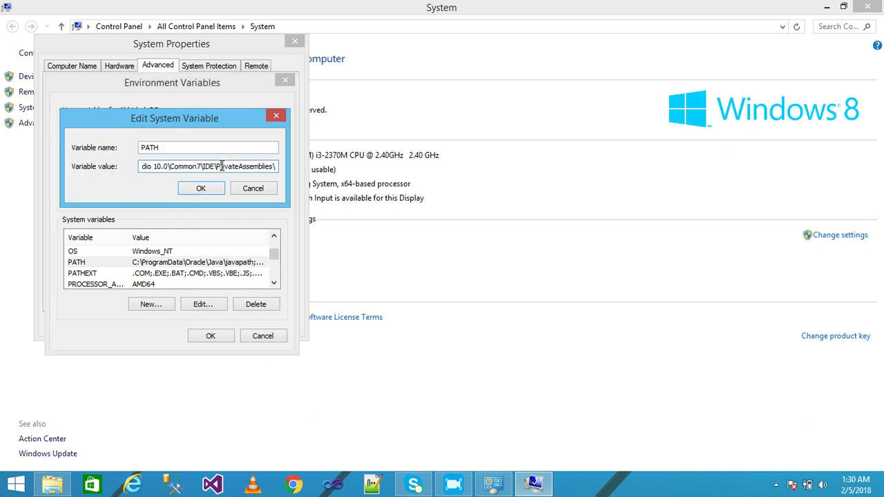
key("Left")
key("Left")
key("Left")
key("Left")
key("Left")
key("Left")
key("Left")
key("Left")
key("Left")
key("Left")
key("Left")
key("Left")
key("Left")
key("Left")
key("Left")
key("Left")
key("Left")
key("Left")
key("Left")
key("Left")
key("Left")
key("Left")
key("Left")
key("Left")
key("Left")
key("Left")
key("Left")
key("Left")
key("Left")
key("Left")
key("Left")
key("Left")
key("Left")
key("Left")
key("Left")
key("Left")
key("Left")
key("Left")
key("Left")
key("Left")
key("Left")
key("Left")
key("Left")
key("Left")
key("Left")
key("Left")
key("Left")
key("Left")
key("Left")
key("Left")
key("Left")
key("Left")
key("Left")
key("Left")
key("Left")
key("Left")
key("Left")
key("Left")
key("Left")
key("Left")
key("Left")
key("Left")
key("Left")
key("Left")
key("Left")
key("Left")
key("Left")
key("Left")
key("Left")
key("Left")
key("Left")
key("Left")
key("Left")
key("Left")
key("Left")
key("Left")
key("Left")
key("Left")
key("Left")
key("Left")
key("Left")
key("Left")
key("Left")
key("Left")
key("Left")
key("Left")
key("Left")
key("Left")
key("Left")
key("Left")
key("Left")
key("Left")
key("Left")
key("Left")
key("Left")
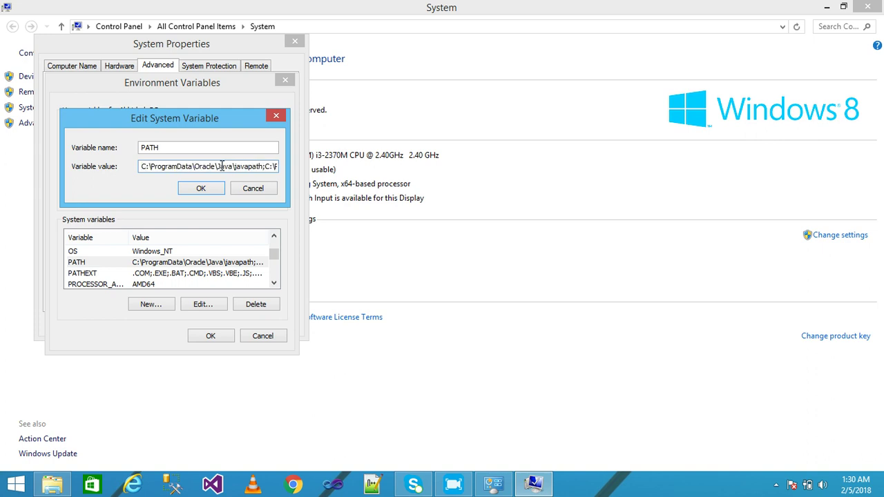
type(";")
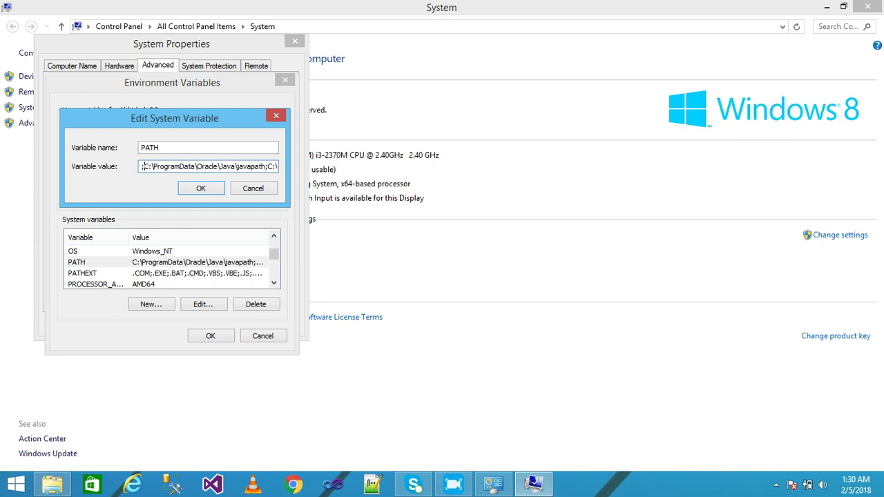
key("BackSpace")
key("ctrl+v")
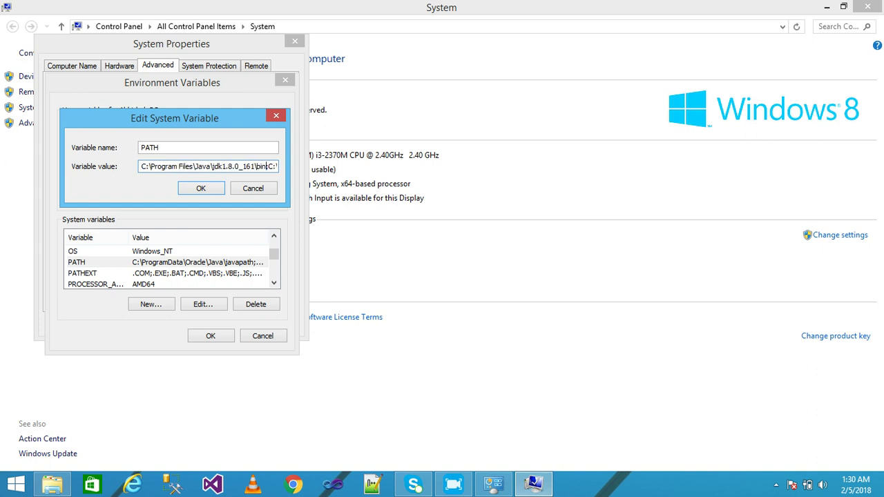
left_click(211, 191)
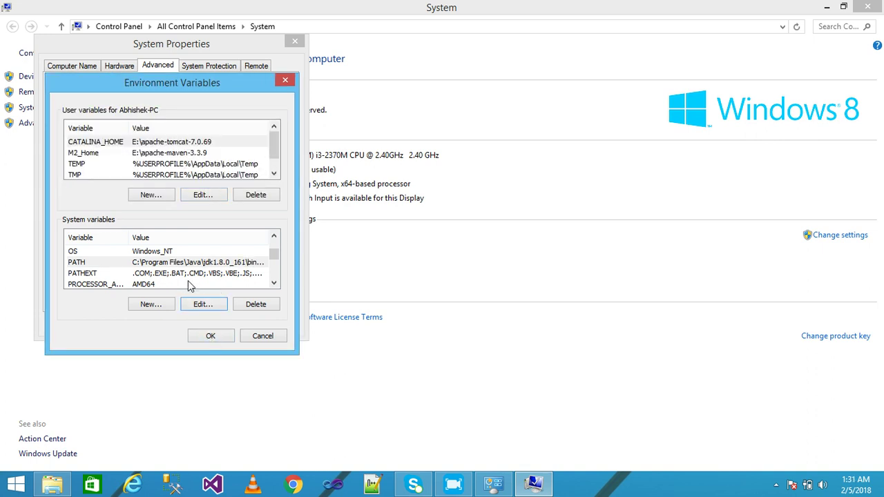
Step: Accept the environment variable changes and close System Properties and the System window
left_click(211, 337)
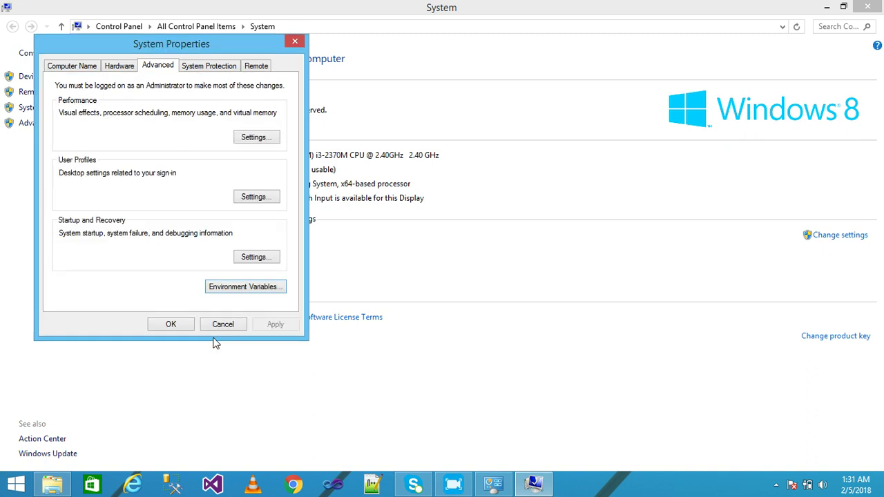
left_click(171, 324)
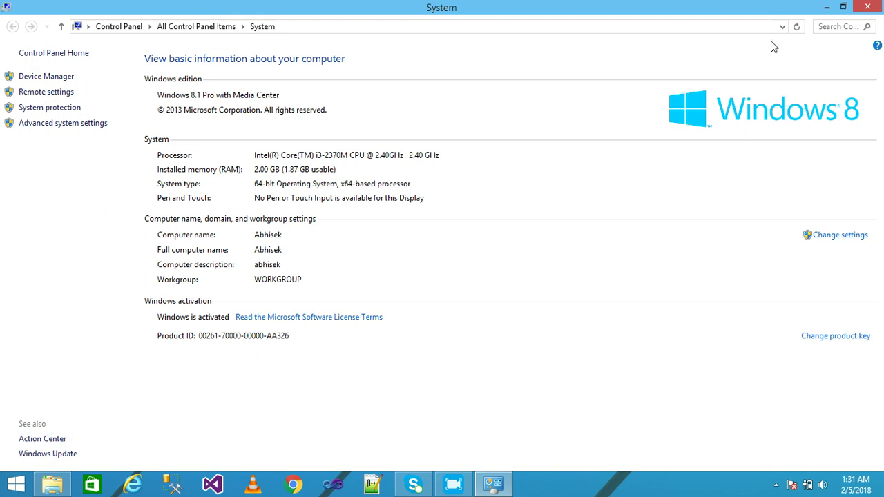
left_click(866, 8)
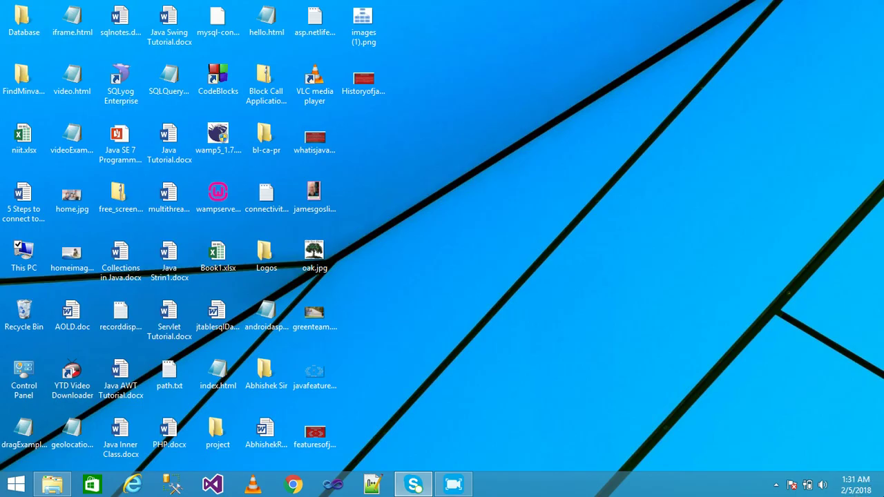
Step: Search Windows for Command Prompt and open it
mouse_move(883, 476)
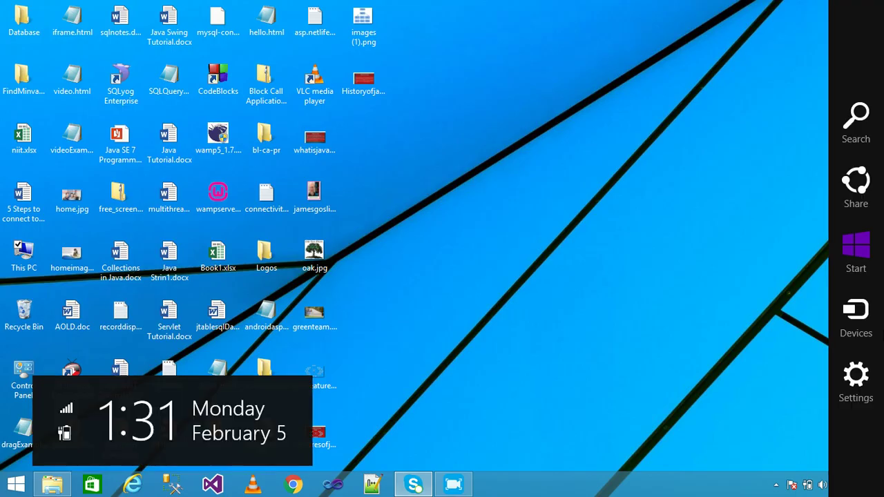
left_click(860, 121)
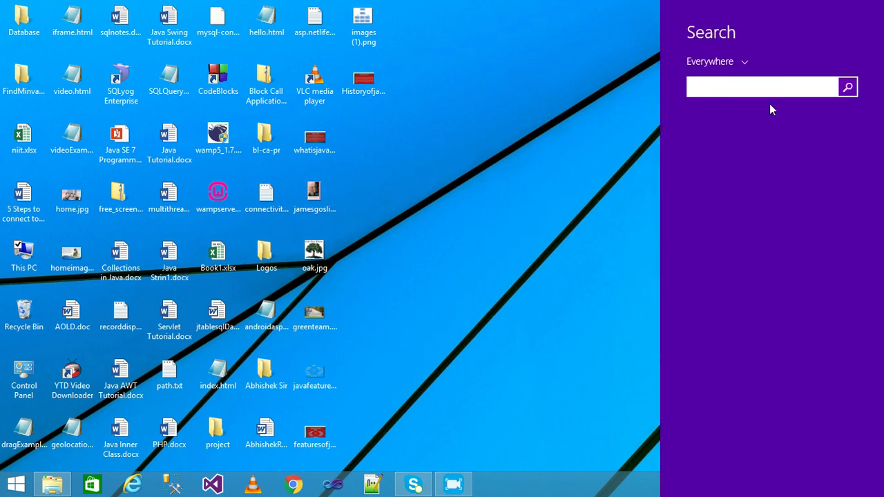
type("command Prompt")
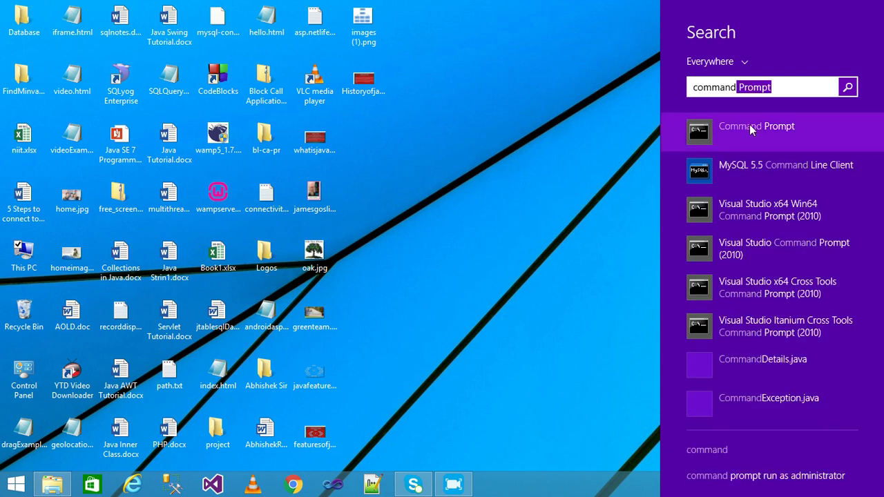
left_click(750, 125)
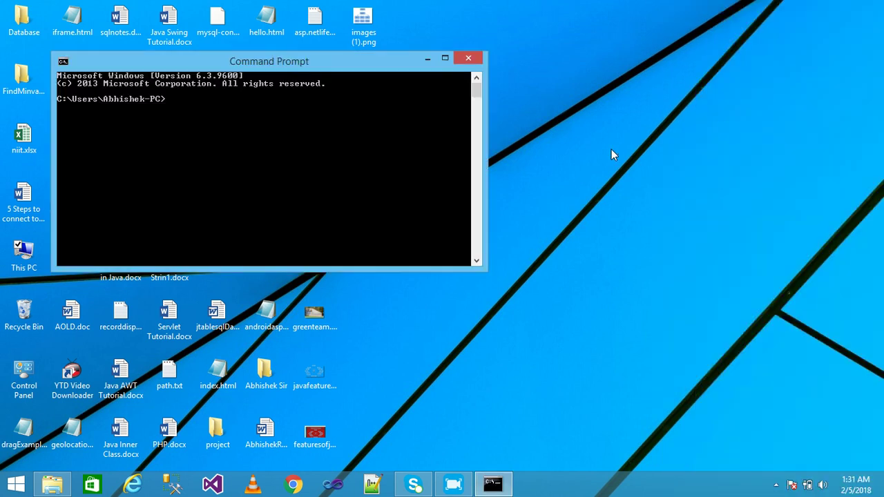
Step: Run the javac command and review its usage output from the beginning
type("javac")
key("Return")
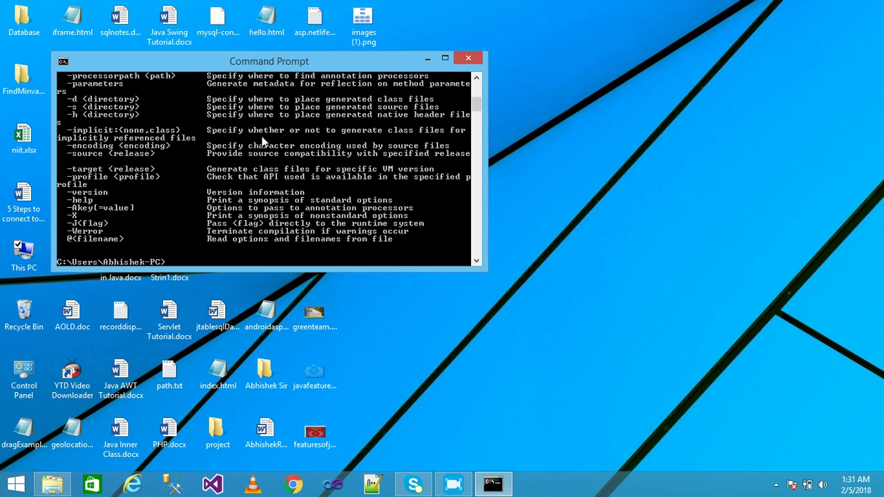
left_click_drag(475, 103, 476, 85)
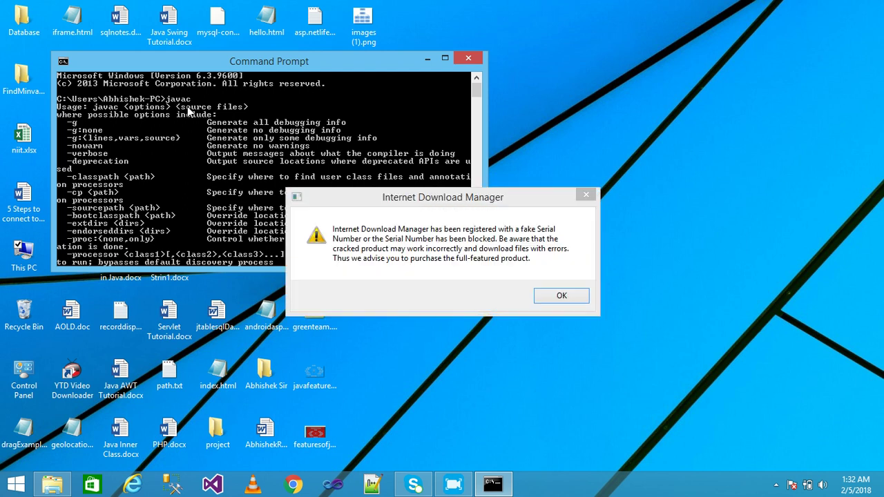
Step: Dismiss the Internet Download Manager warning and close Command Prompt
left_click(572, 295)
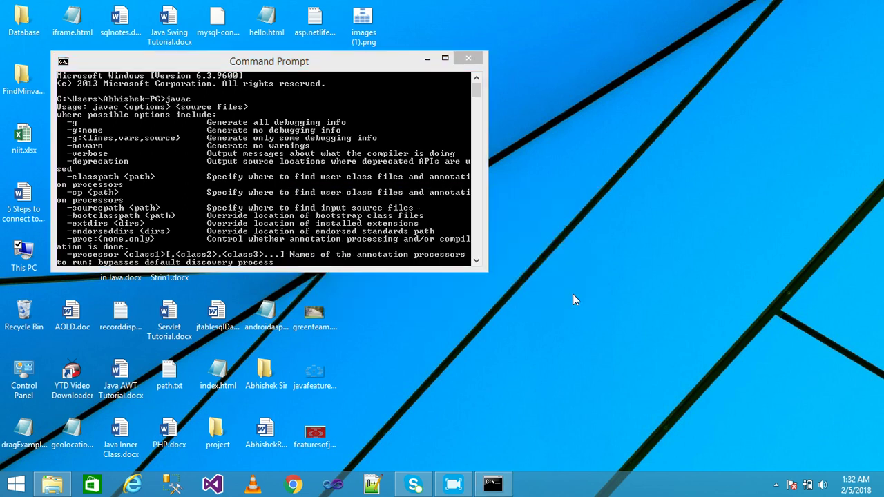
left_click(546, 159)
mouse_move(477, 88)
left_mouse_down()
mouse_move(476, 106)
mouse_move(476, 85)
left_mouse_up()
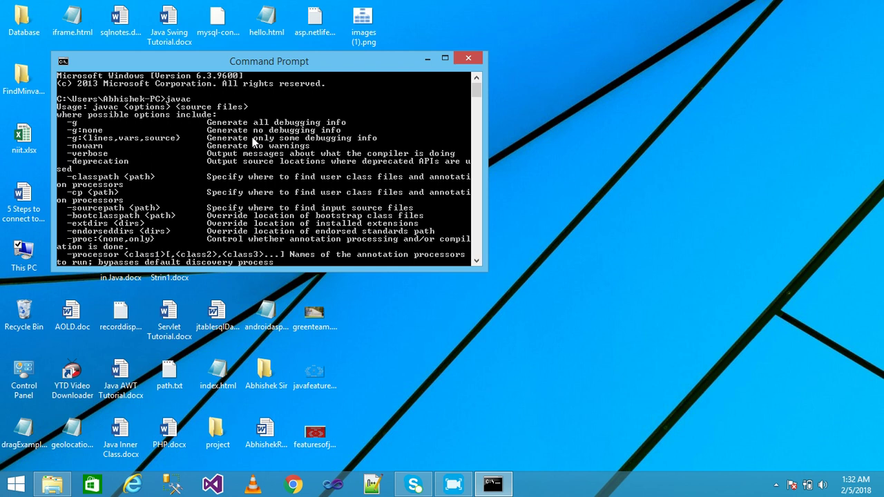
left_click(473, 61)
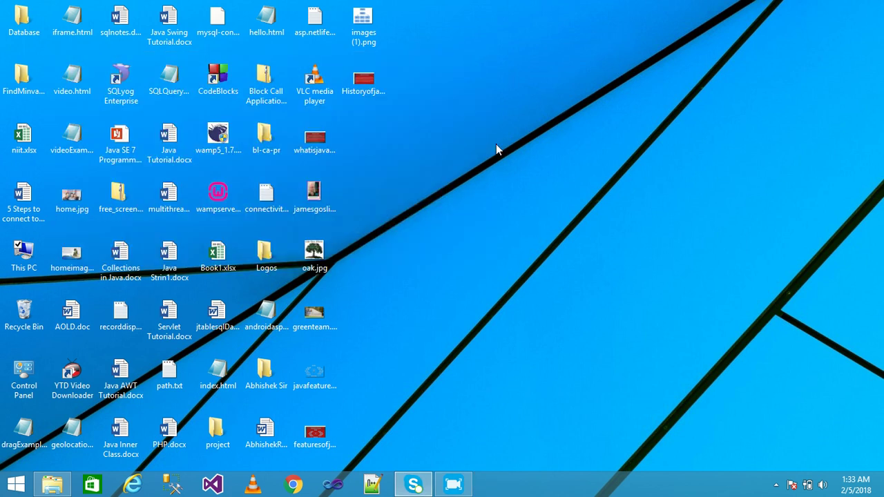